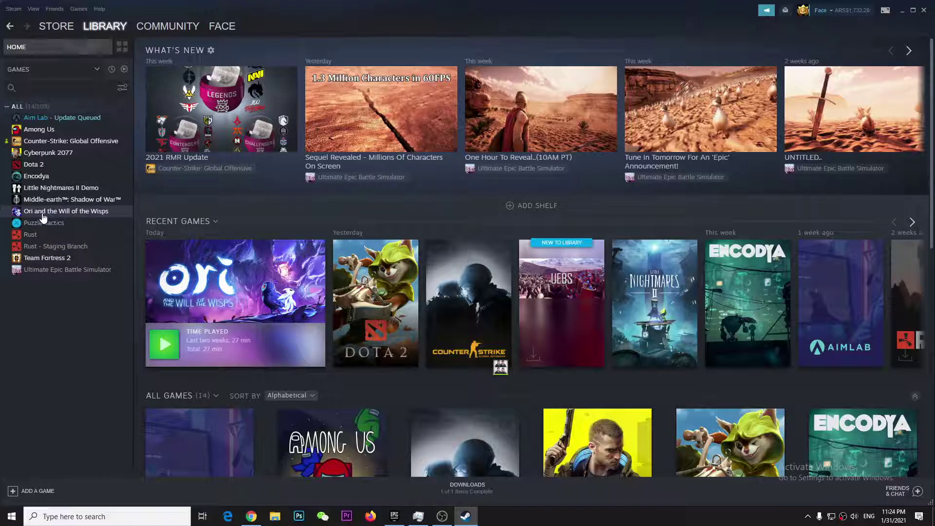
- Show the Ori and the Will of the Wisps Library page, then minimize Steam
{"action": "left_click", "coordinate": [100, 217]}
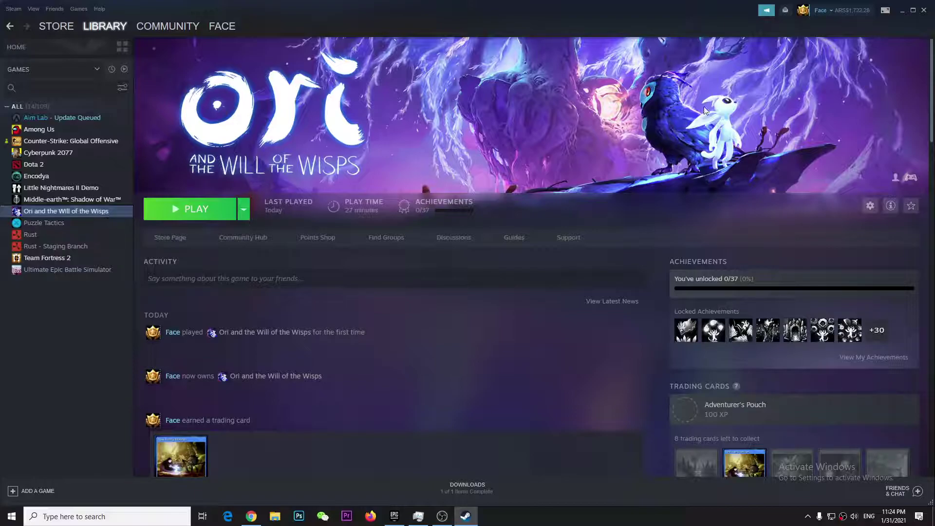
{"action": "left_click", "coordinate": [905, 10]}
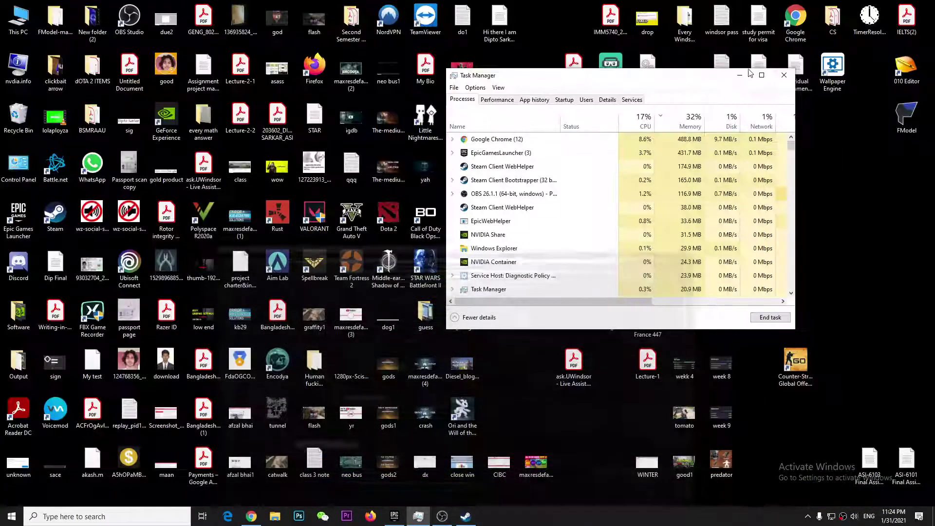
- Clear the desktop and open Windows Control Panel through Start search ('con')
{"action": "left_click", "coordinate": [784, 73]}
{"action": "right_click", "coordinate": [761, 189]}
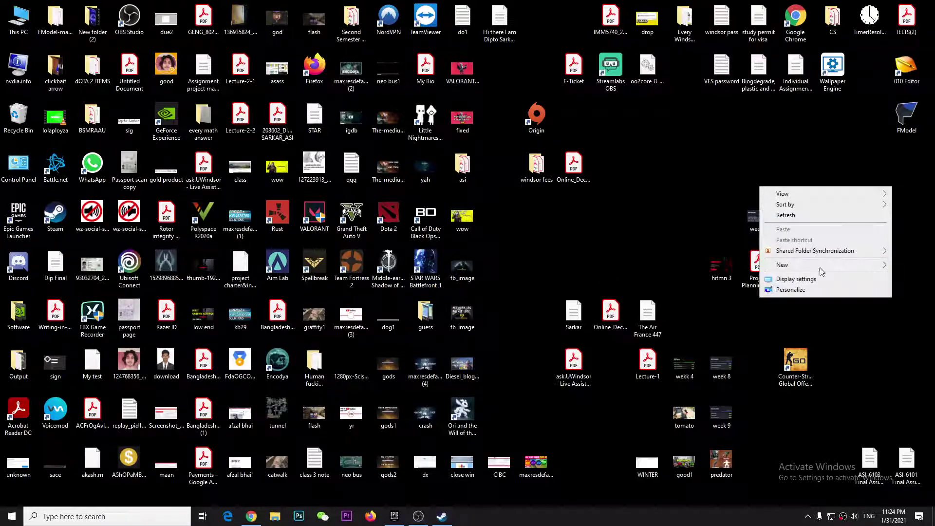
{"action": "left_click", "coordinate": [12, 517]}
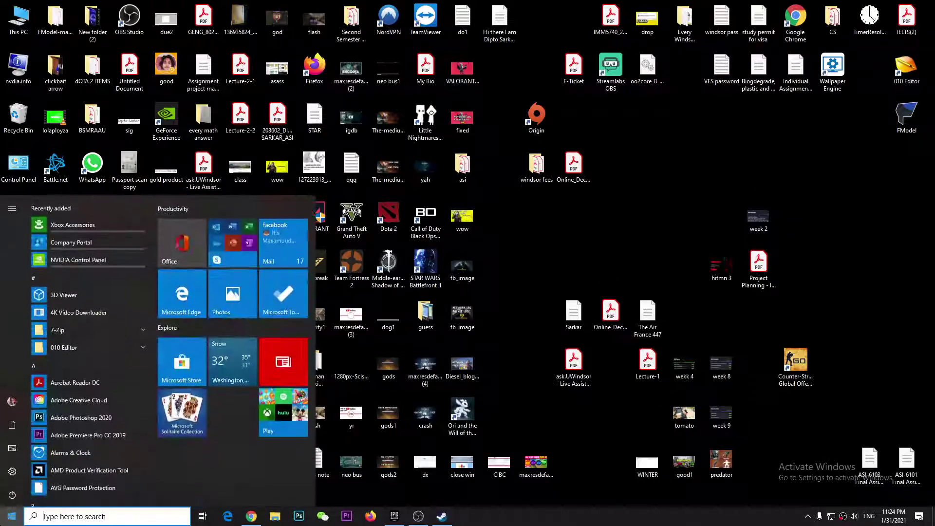
{"action": "type", "text": "con"}
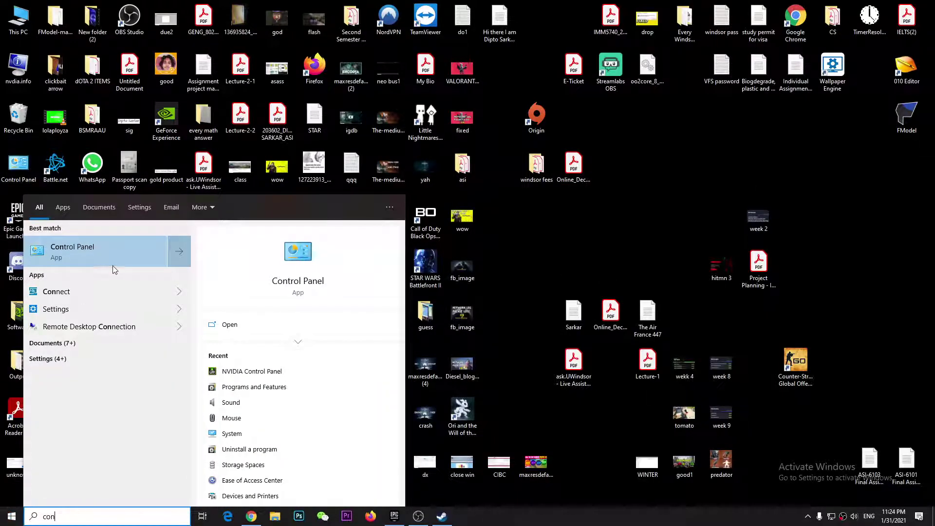
{"action": "left_click", "coordinate": [110, 256]}
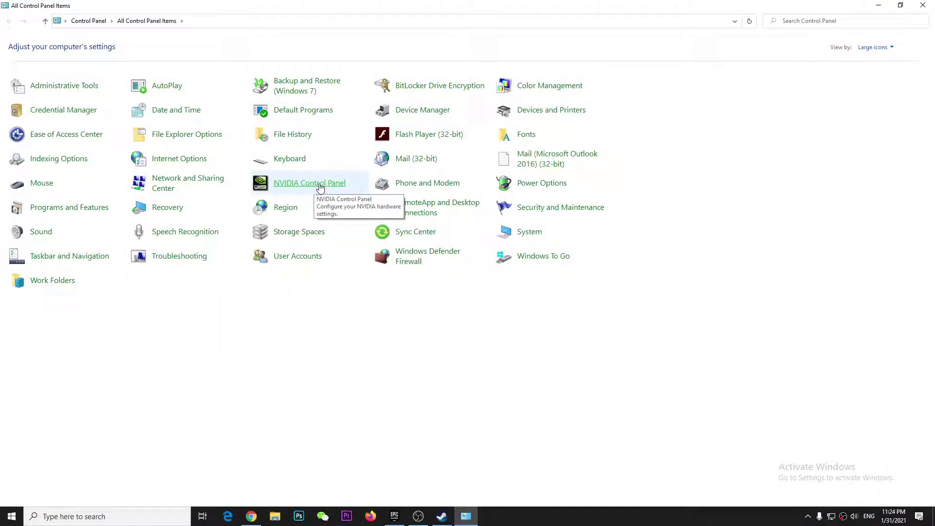
- Launch NVIDIA Control Panel from the Control Panel items list
{"action": "left_click", "coordinate": [881, 47]}
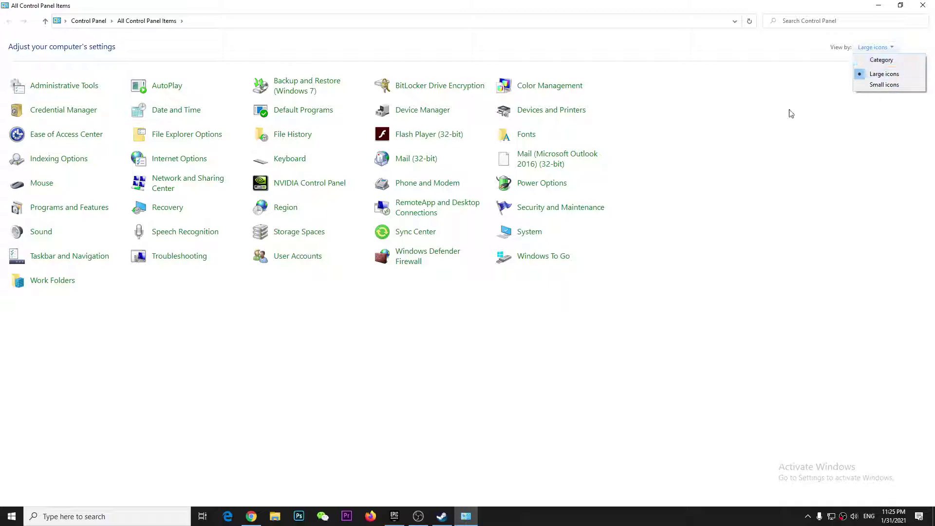
{"action": "left_click", "coordinate": [571, 58]}
{"action": "left_click", "coordinate": [300, 189]}
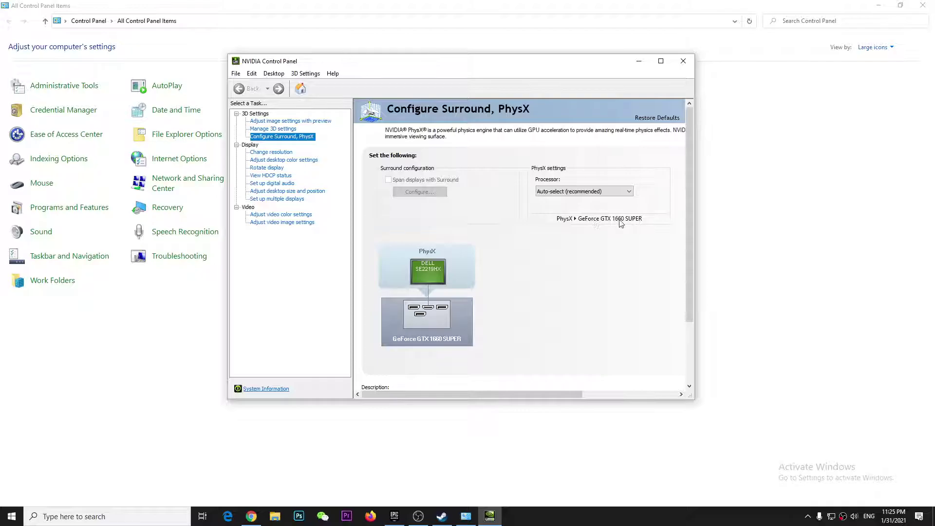
- Try the PhysX processor options CPU and GeForce GTX 1660 SUPER
{"action": "left_click", "coordinate": [589, 194]}
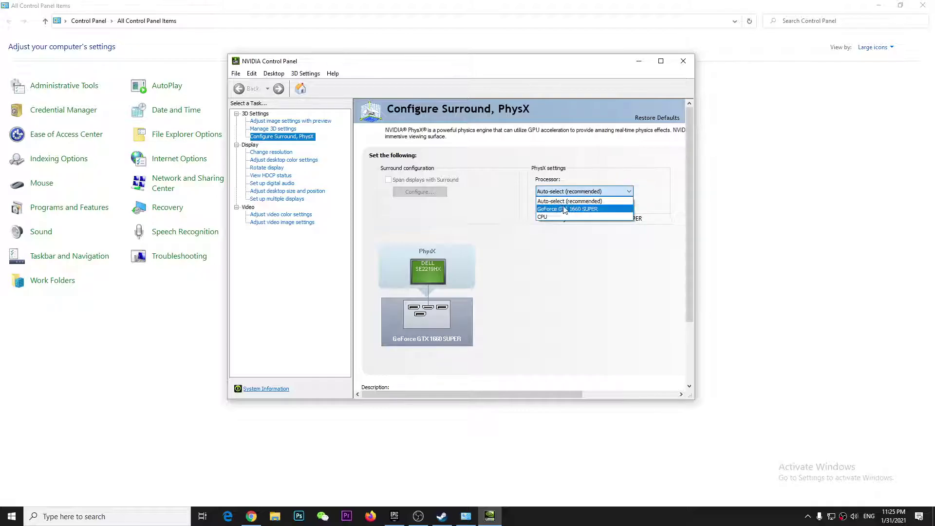
{"action": "left_click", "coordinate": [602, 154]}
{"action": "left_click", "coordinate": [599, 192]}
{"action": "left_click", "coordinate": [570, 217]}
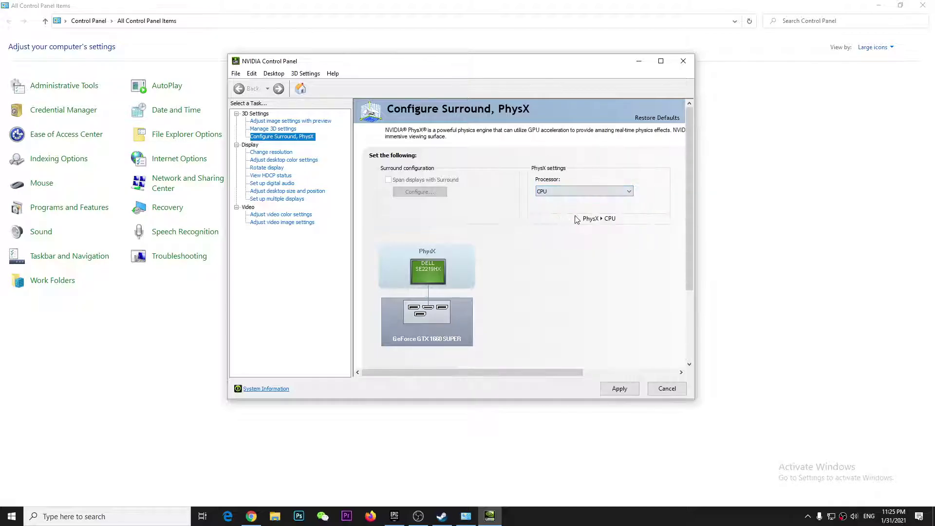
{"action": "left_click", "coordinate": [584, 192]}
{"action": "left_click", "coordinate": [574, 209]}
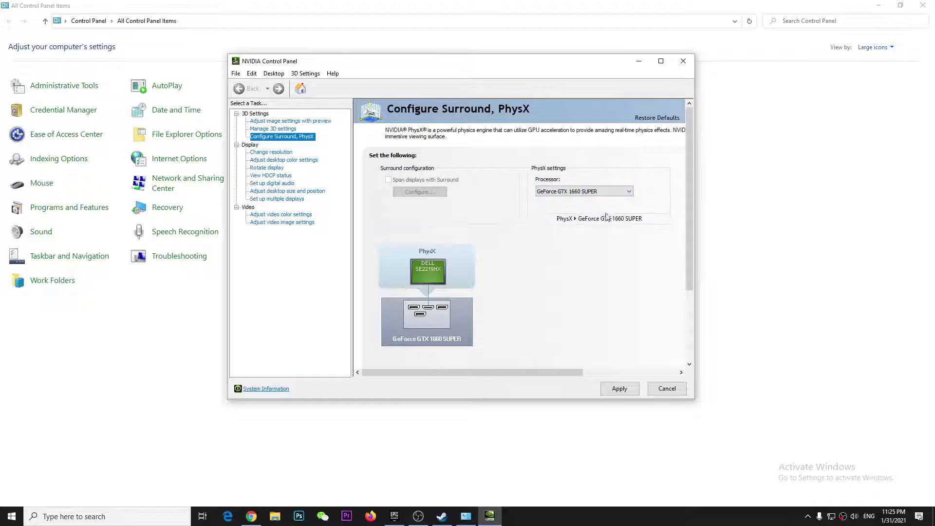
- Apply the PhysX processor as Auto-select (recommended) and close NVIDIA Control Panel
{"action": "left_click", "coordinate": [585, 192]}
{"action": "left_click", "coordinate": [565, 202]}
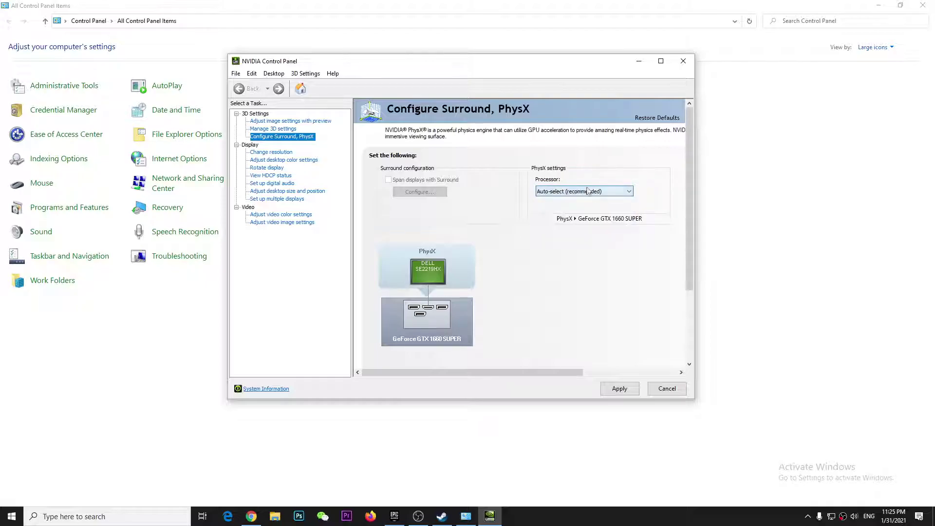
{"action": "left_click", "coordinate": [620, 388]}
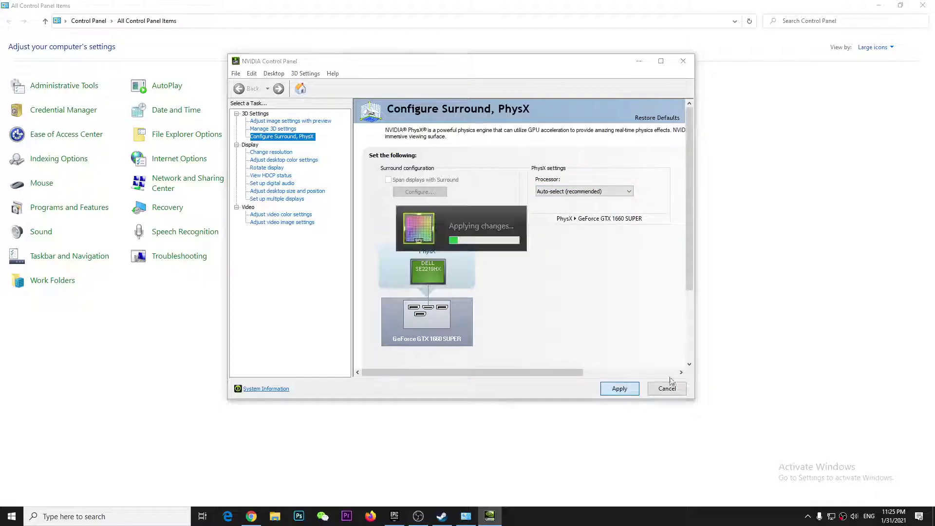
{"action": "left_click", "coordinate": [680, 62]}
- Open Task Manager from the taskbar and view CPU performance details
{"action": "right_click", "coordinate": [591, 516]}
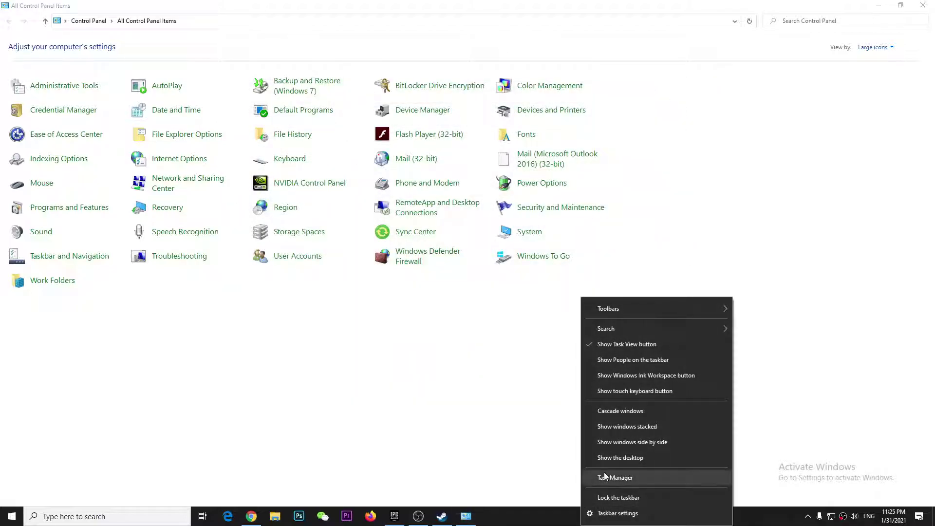
{"action": "left_click", "coordinate": [619, 478]}
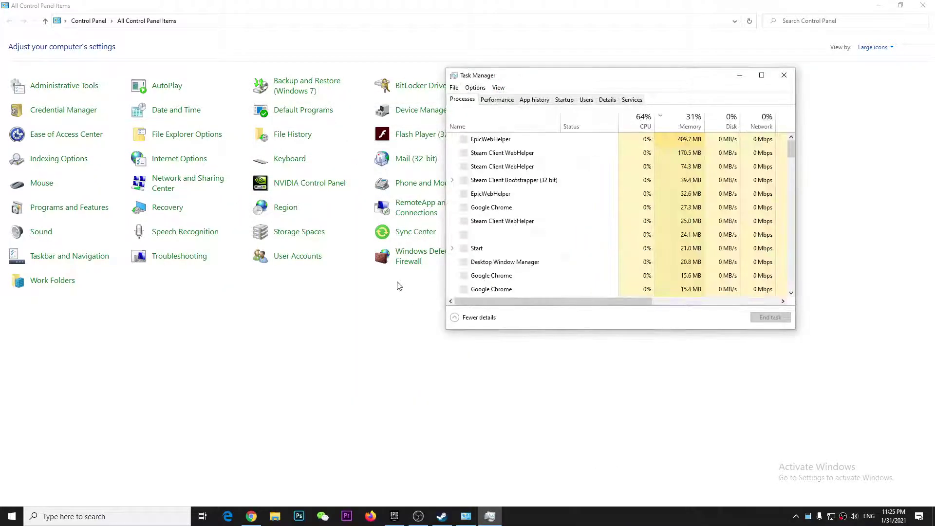
{"action": "left_click", "coordinate": [505, 100]}
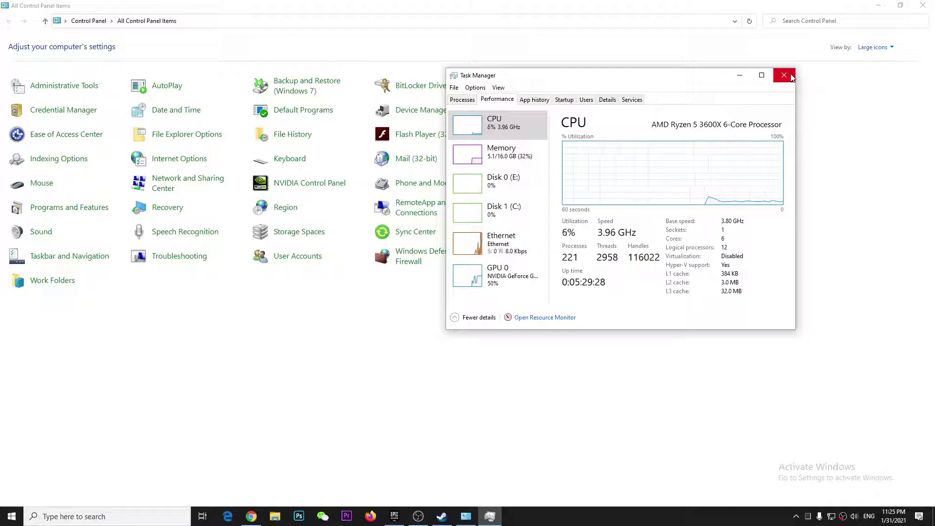
- Close Task Manager and open a blank Notepad document from search
{"action": "left_click", "coordinate": [784, 76]}
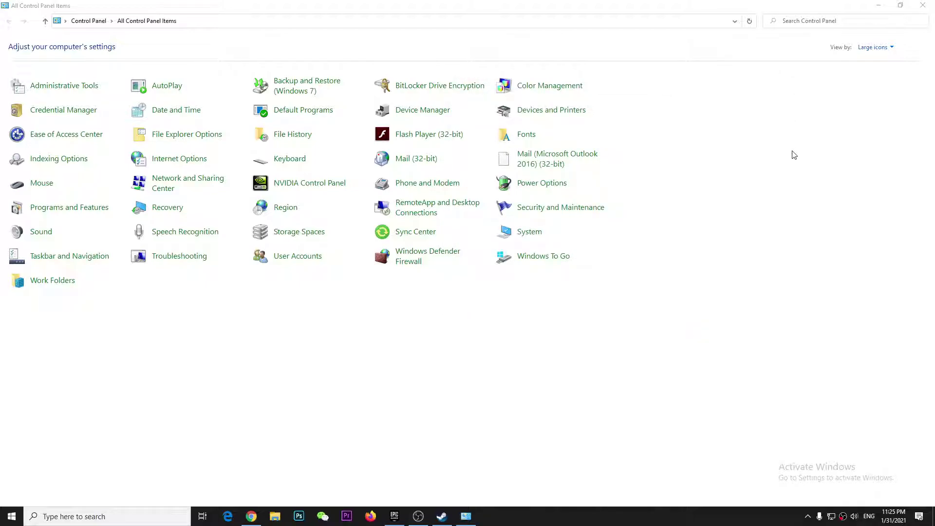
{"action": "key", "text": "super"}
{"action": "type", "text": "not"}
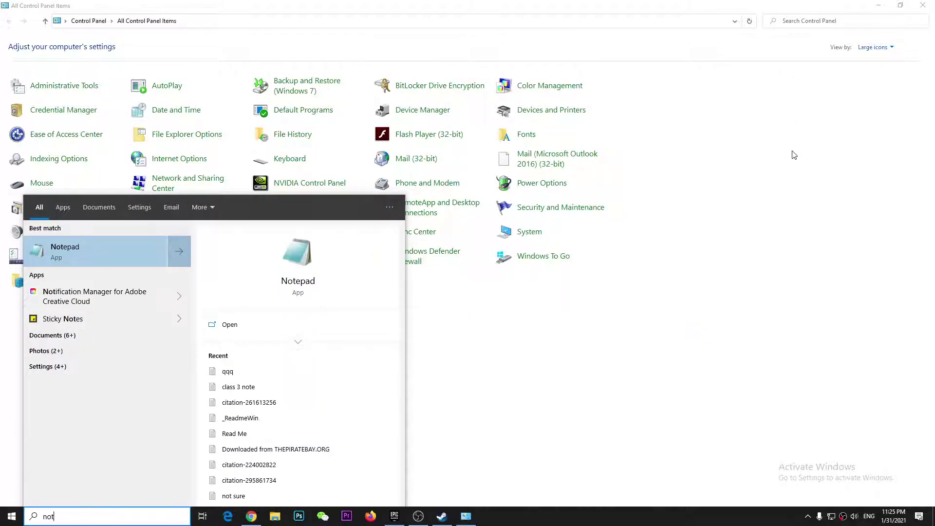
{"action": "left_click", "coordinate": [155, 248]}
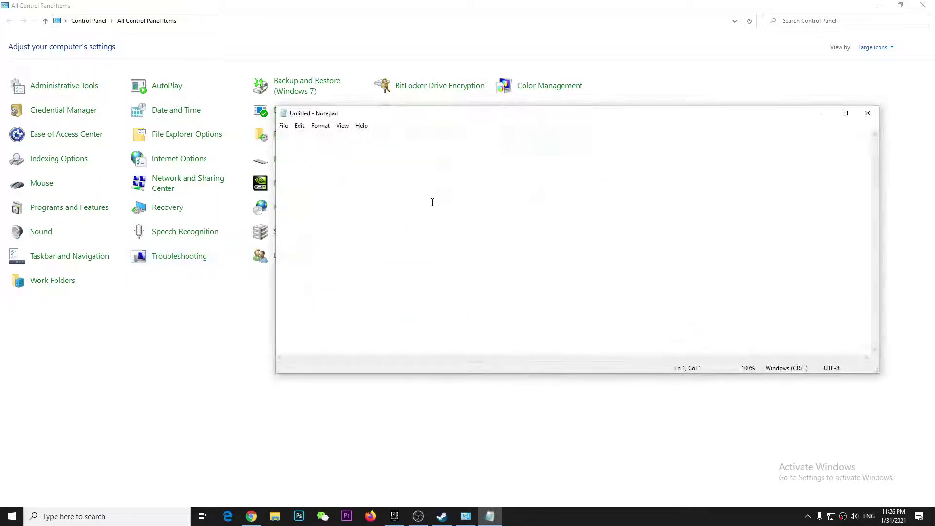
- Paste the switchable-graphics note and select fallguys_client for replacement with ori
{"action": "key", "text": "ctrl+v"}
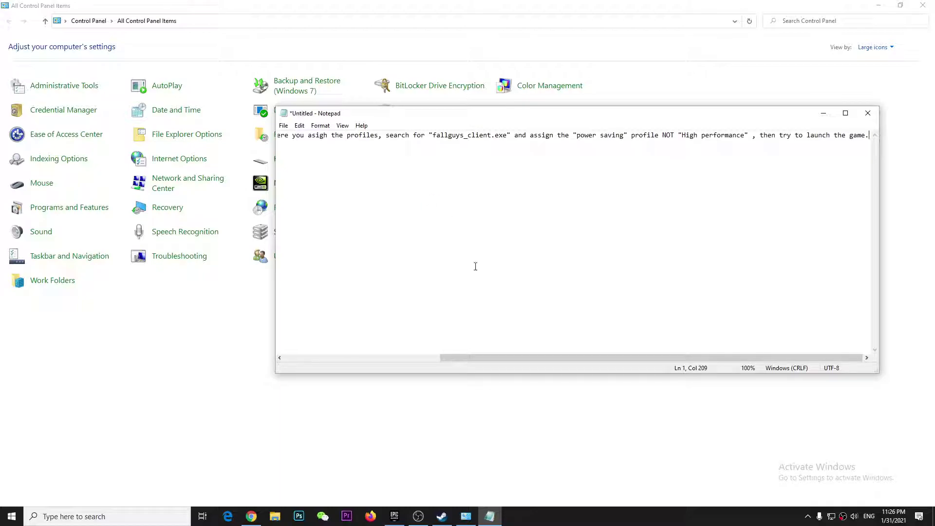
{"action": "left_click_drag", "start_coordinate": [501, 359], "coordinate": [303, 354]}
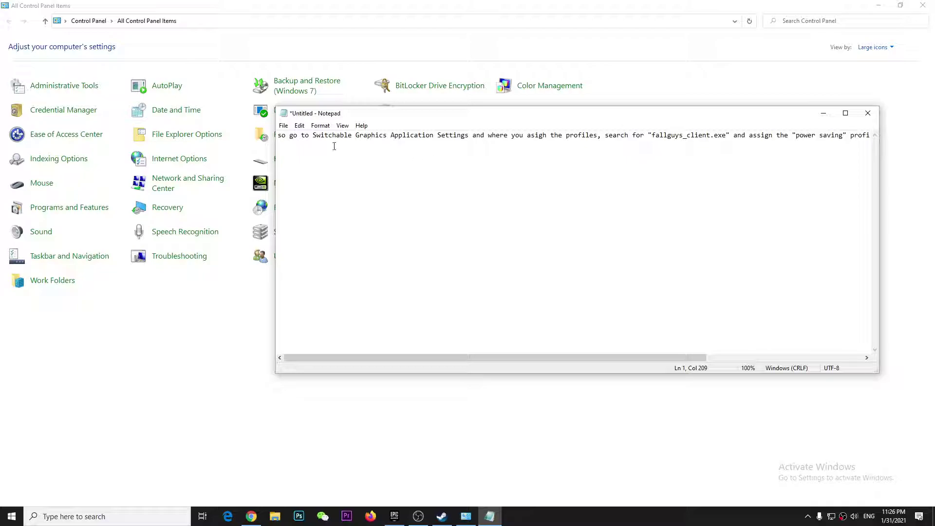
{"action": "left_click_drag", "start_coordinate": [313, 135], "coordinate": [477, 136]}
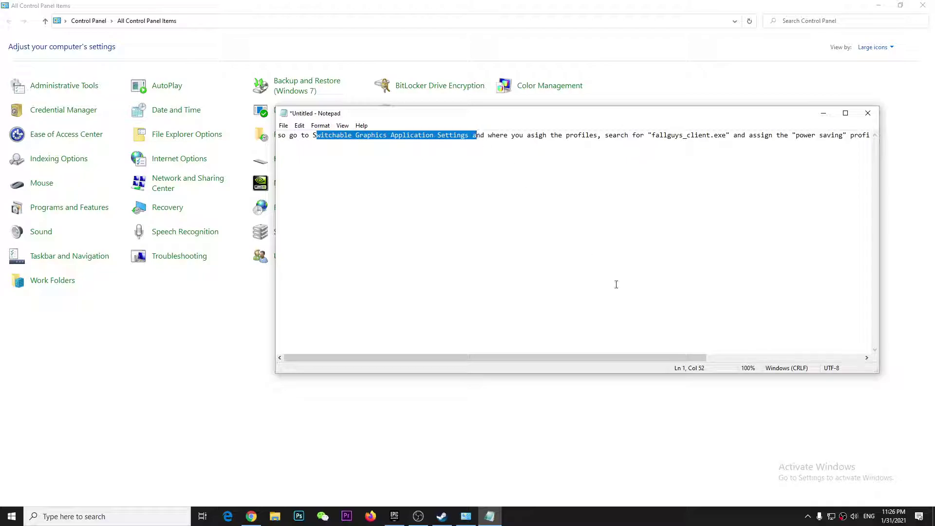
{"action": "left_click_drag", "start_coordinate": [564, 358], "coordinate": [721, 356]}
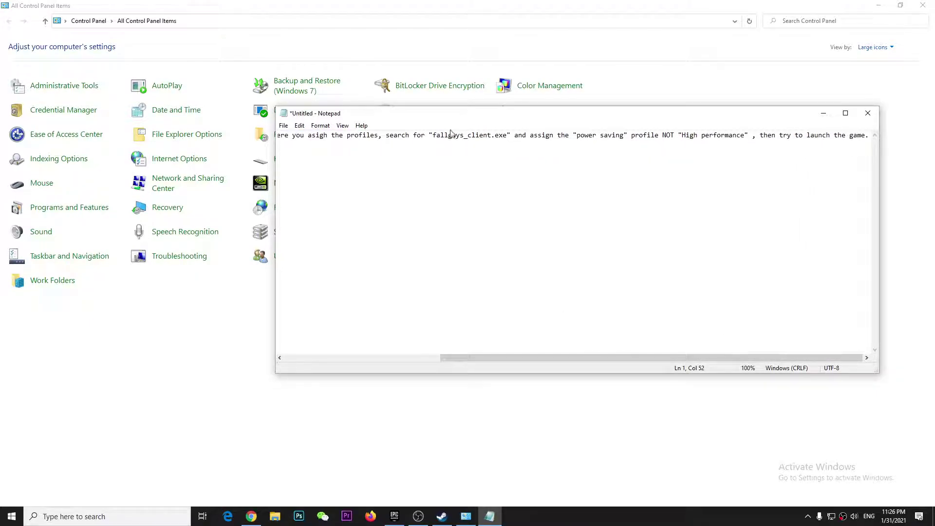
{"action": "left_click_drag", "start_coordinate": [432, 135], "coordinate": [492, 136]}
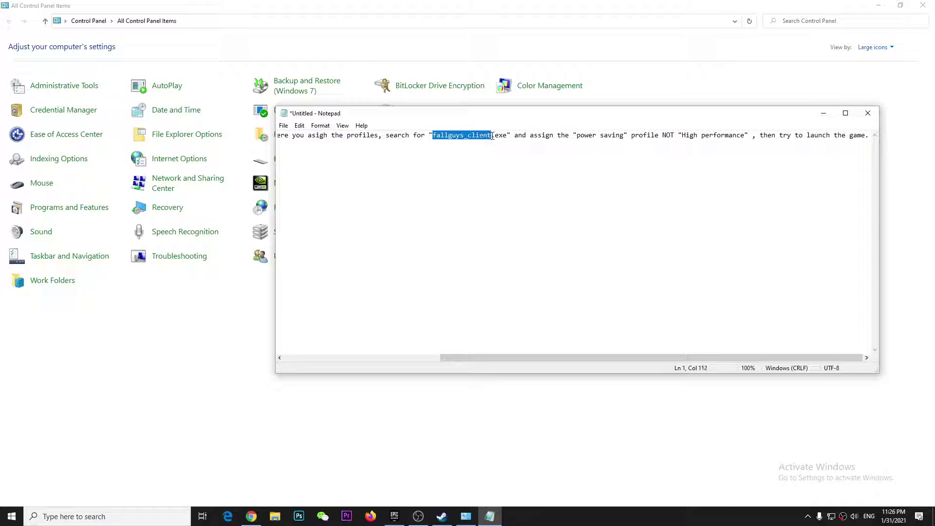
{"action": "type", "text": "o"}
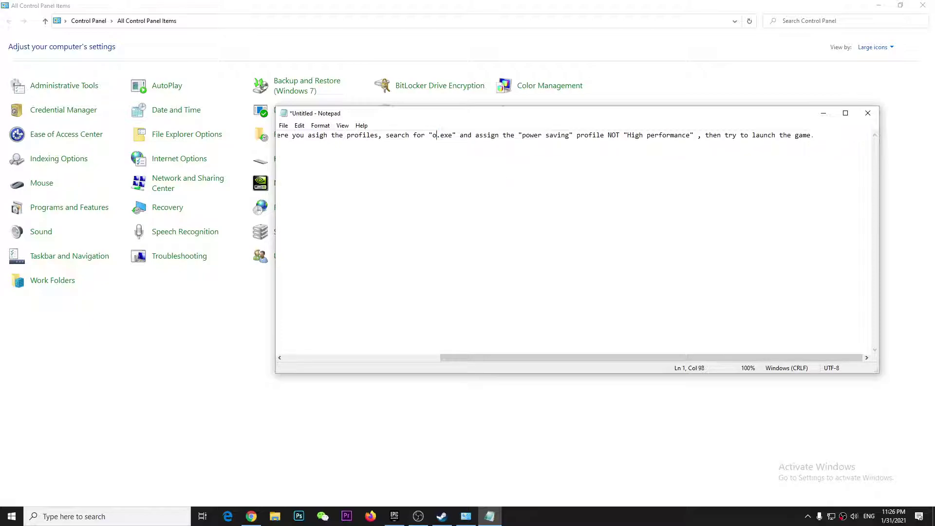
{"action": "type", "text": "ri"}
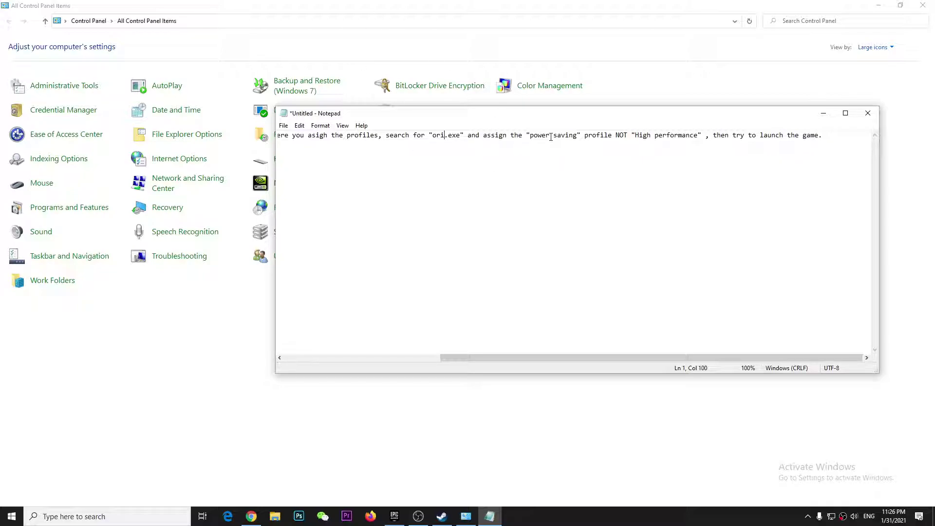
- Select the note's 'High performance' wording and full line, then close Notepad
{"action": "left_click_drag", "start_coordinate": [632, 135], "coordinate": [833, 134]}
{"action": "left_click", "coordinate": [728, 167]}
{"action": "left_click_drag", "start_coordinate": [831, 137], "coordinate": [182, 155]}
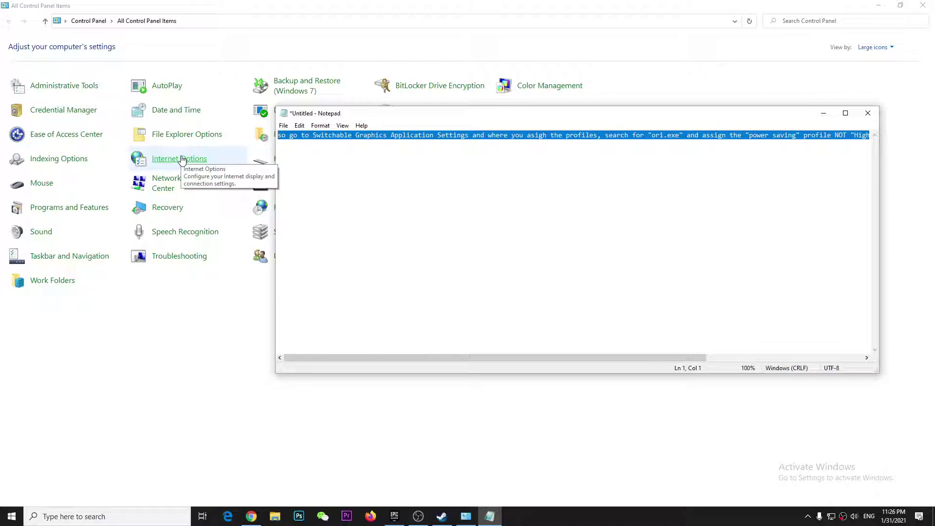
{"action": "left_click", "coordinate": [868, 114]}
{"action": "left_click", "coordinate": [501, 259]}
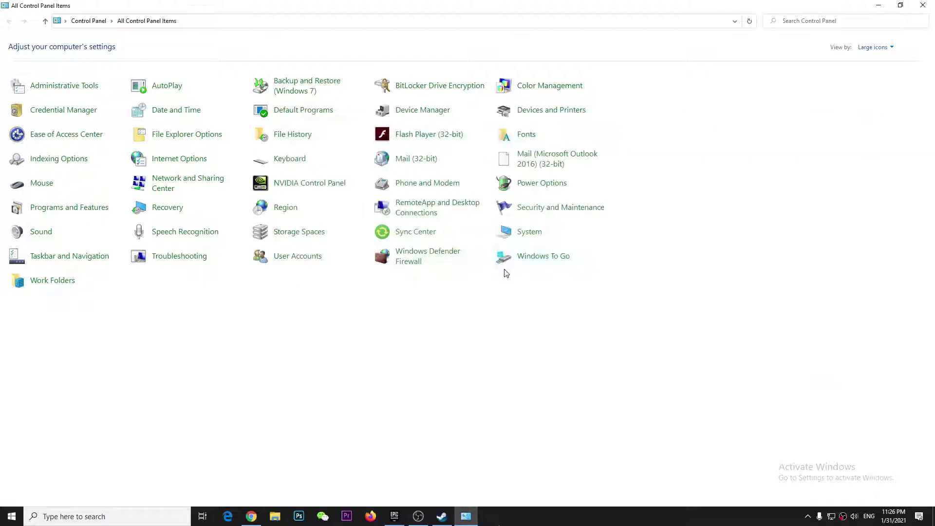